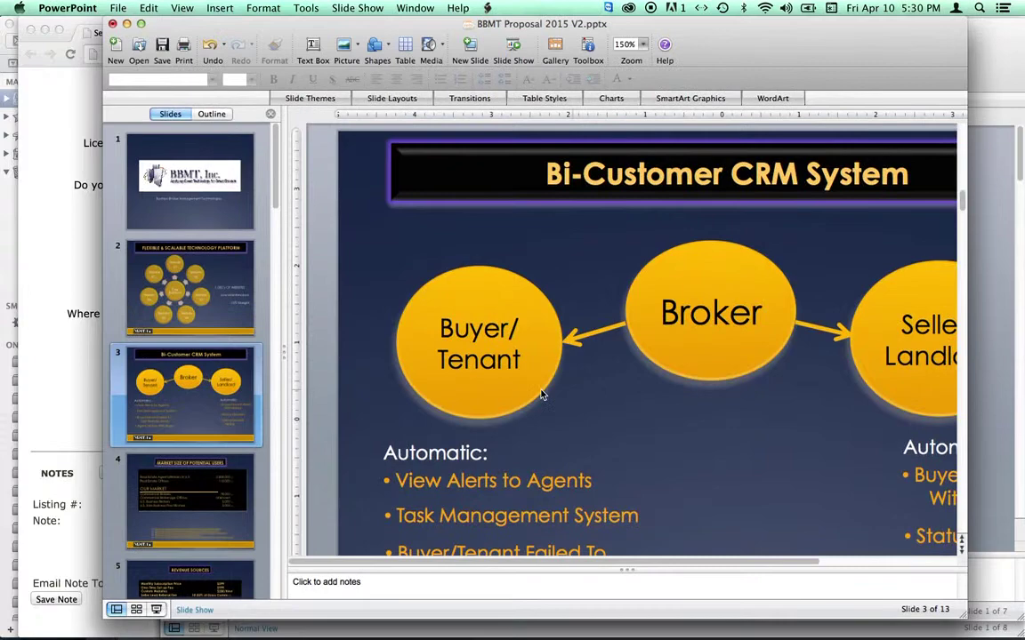
Switch to Mail and open the Demo CRM message about the City Market Deli buyer who has not registered.
left_click(515, 597)
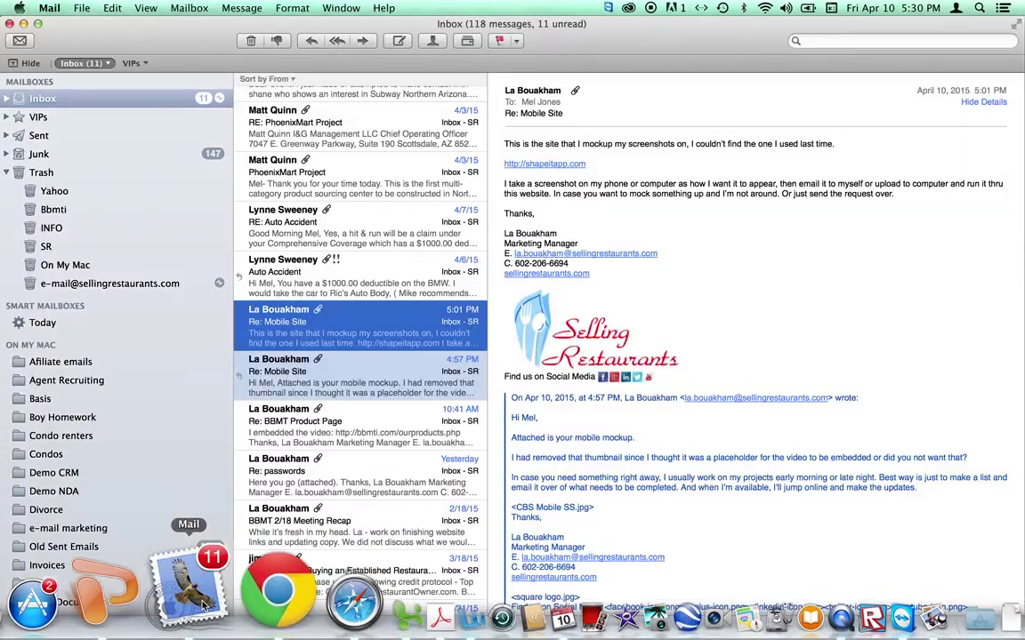
left_click(80, 472)
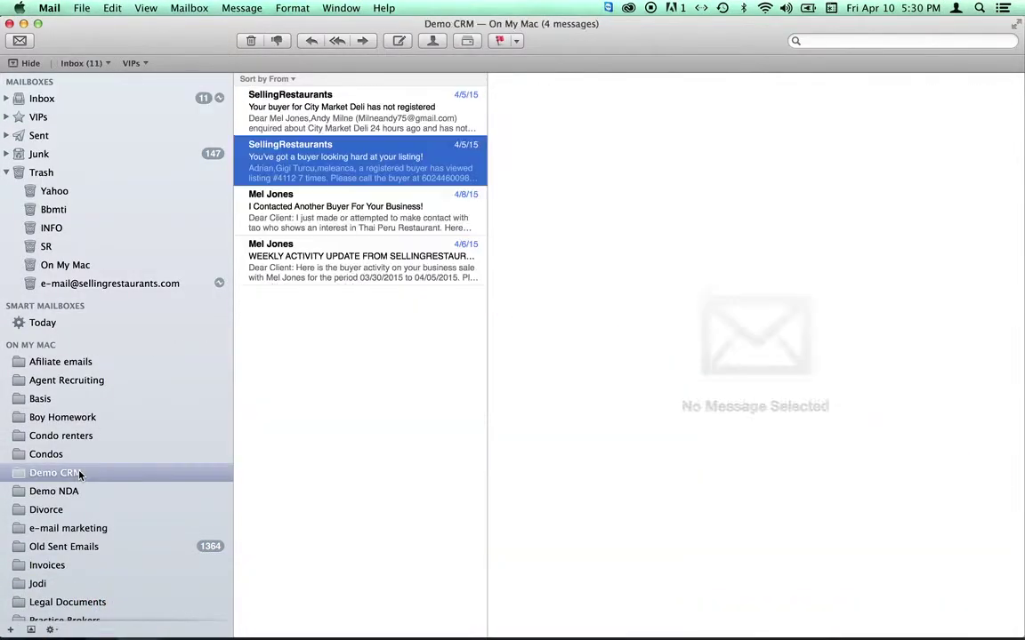
left_click(336, 119)
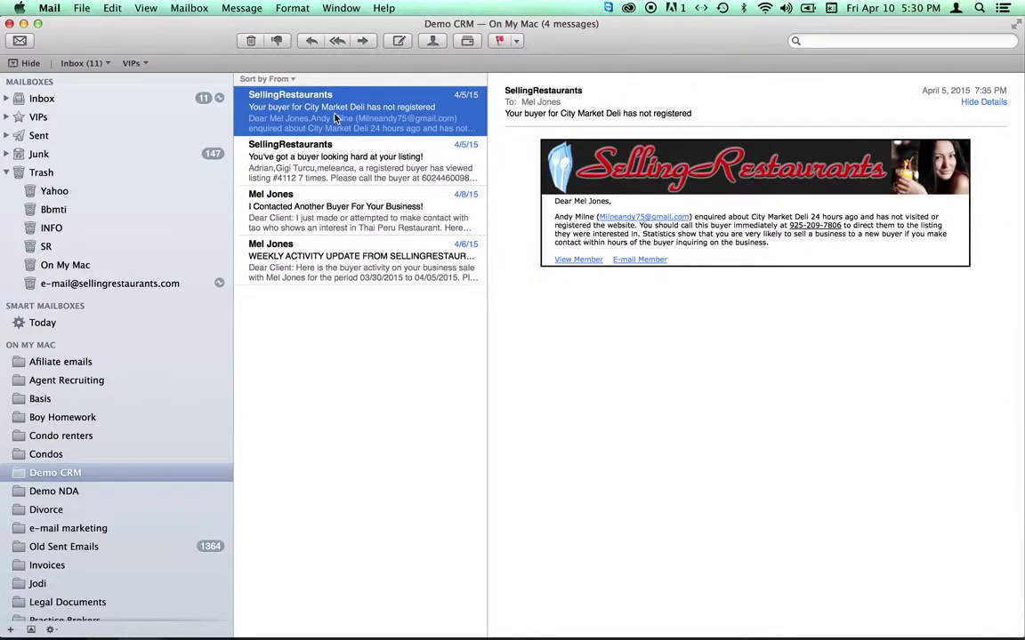
double_click(336, 119)
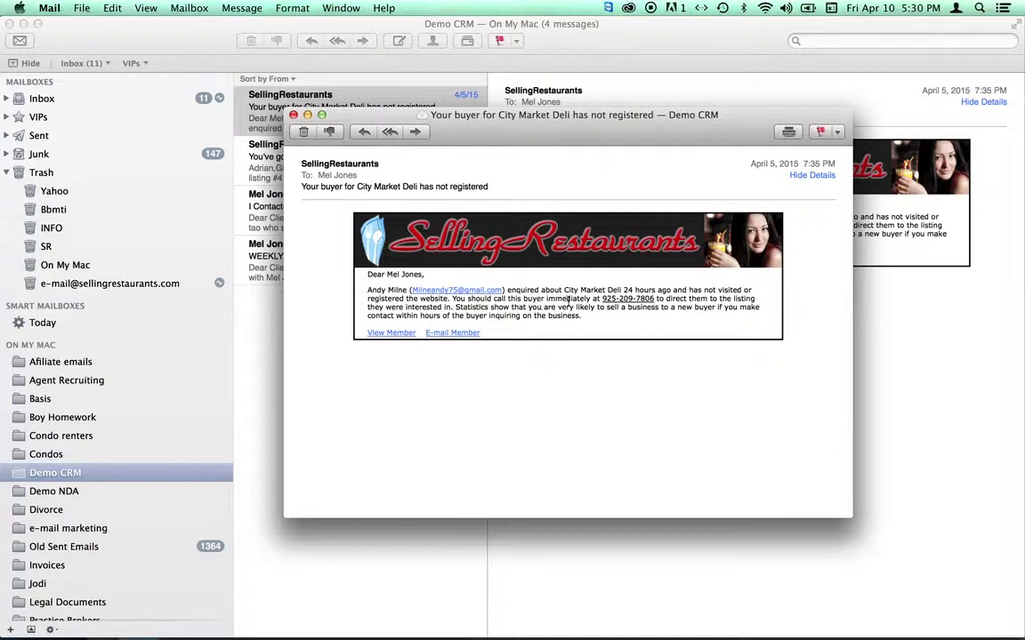
Start an e-mail to the buyer from the City Market Deli alert and close the draft unsent.
mouse_move(617, 301)
left_click(451, 332)
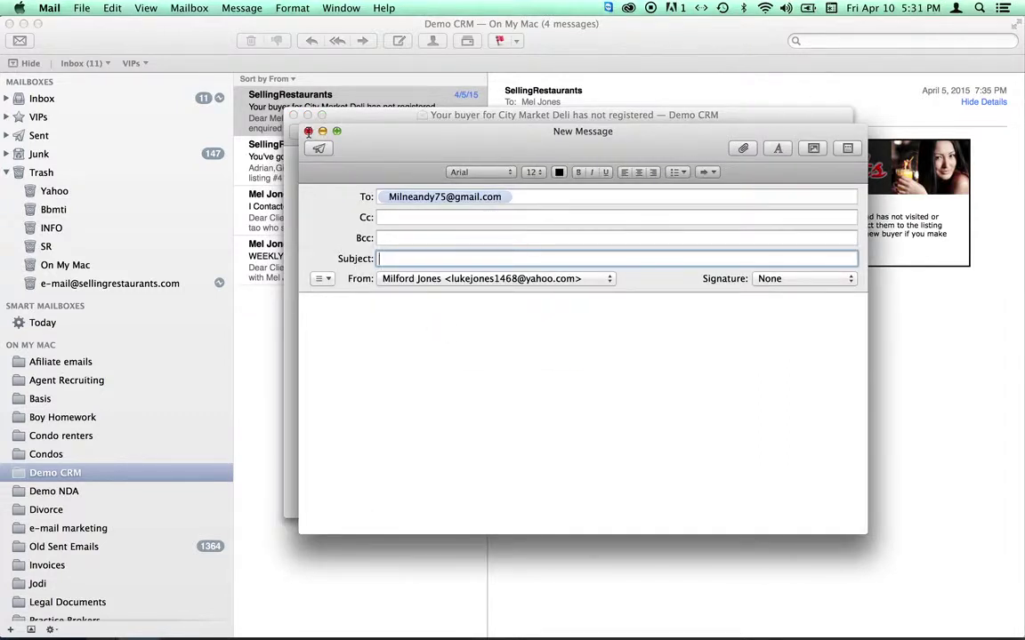
left_click(308, 132)
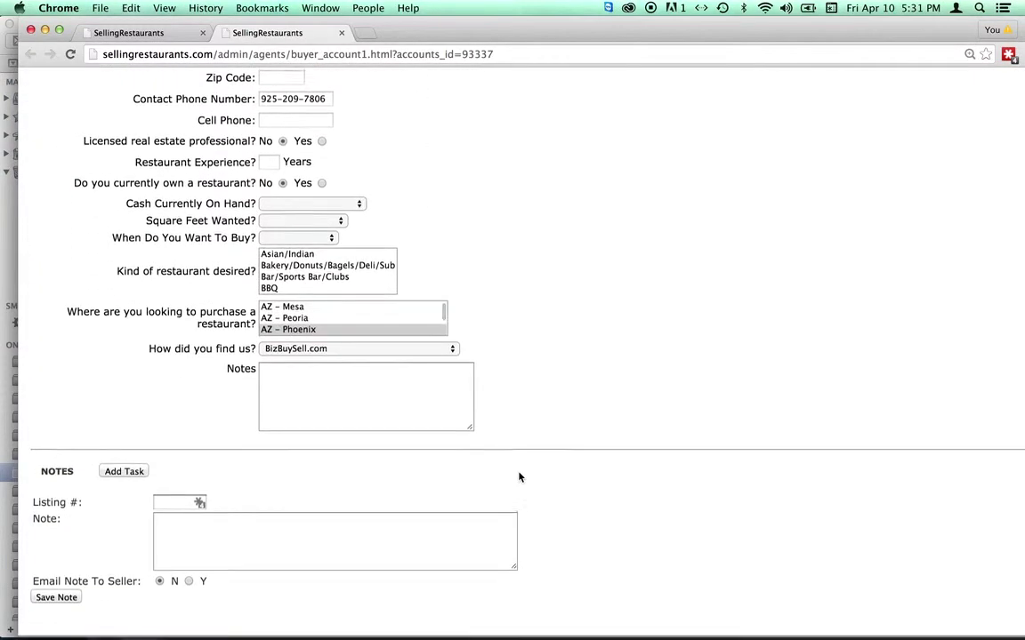
Review the account details and notes section on the City Market Deli buyer's member page, and close that page.
scroll(519, 477, "up", 3)
scroll(520, 478, "up", 1)
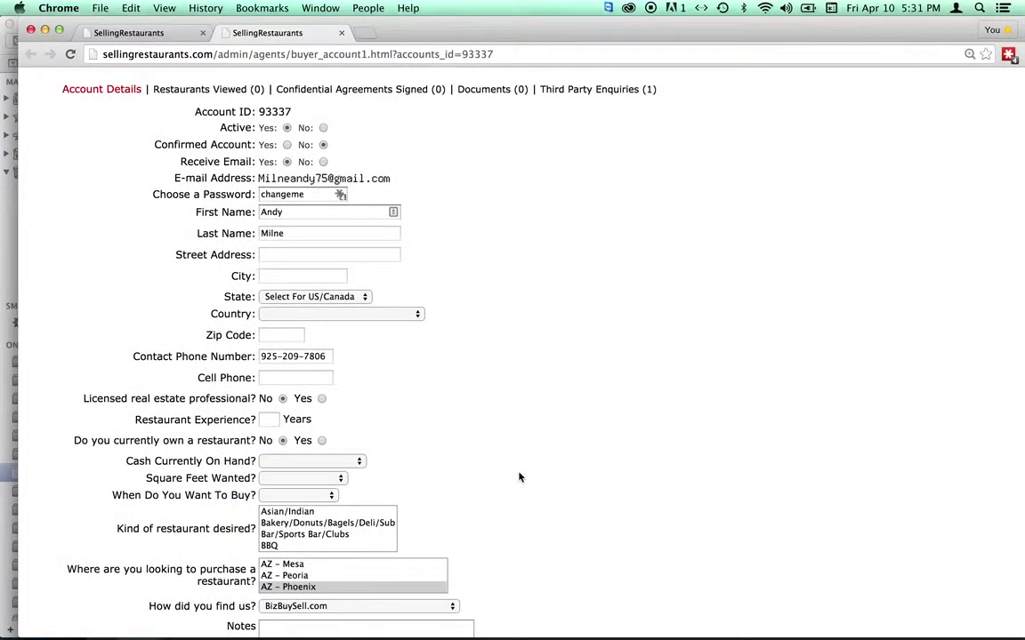
scroll(519, 477, "up", 2)
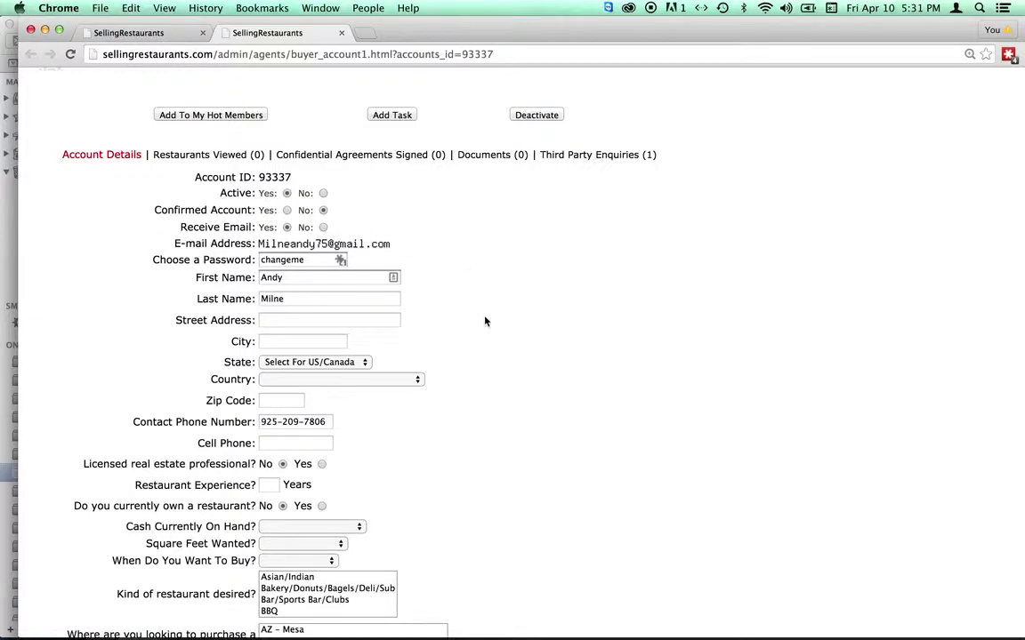
scroll(485, 303, "down", 9)
scroll(485, 256, "down", 1)
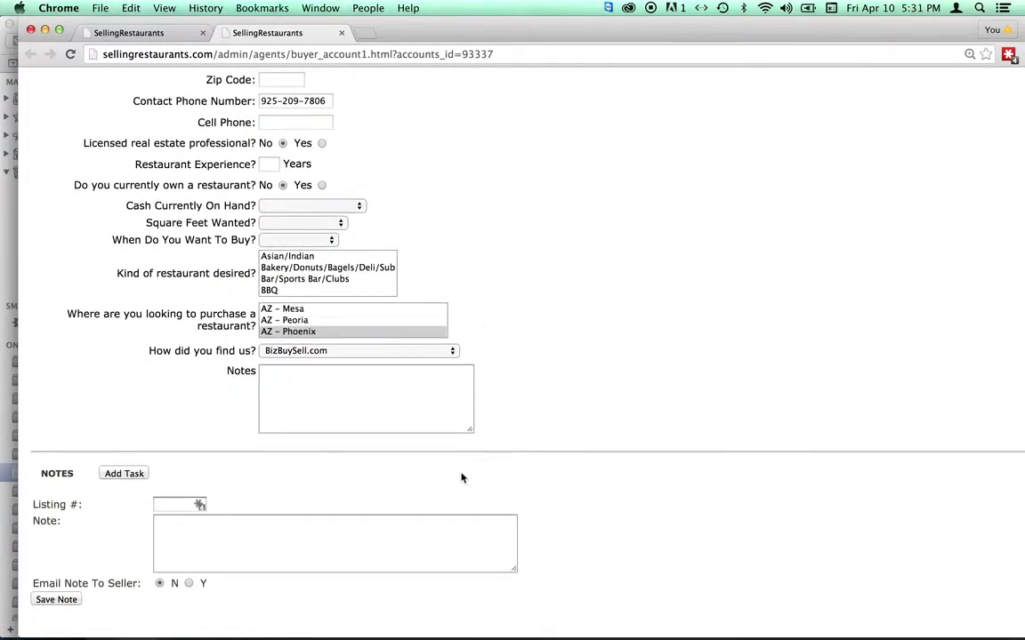
left_click(341, 32)
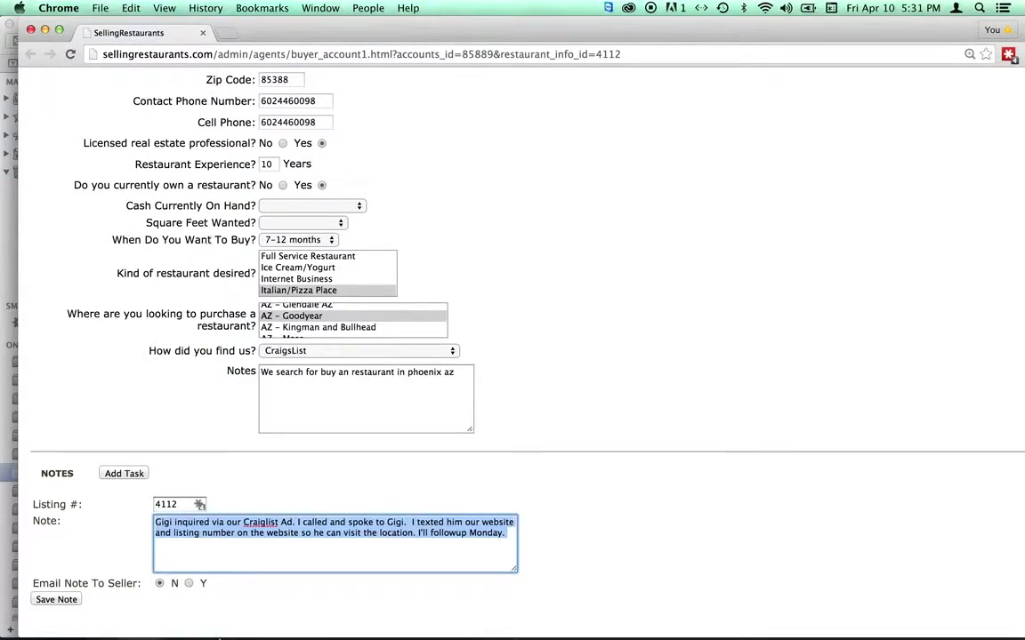
Switch to Mail and view the member's account from the message "You've got a buyer looking hard at your listing!".
left_click(192, 621)
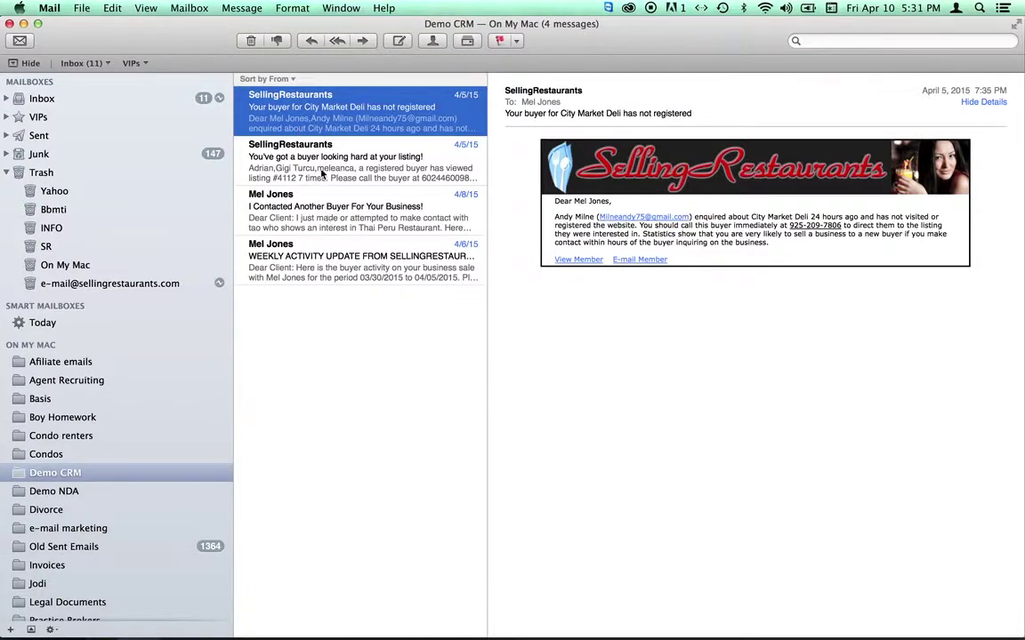
left_click(323, 174)
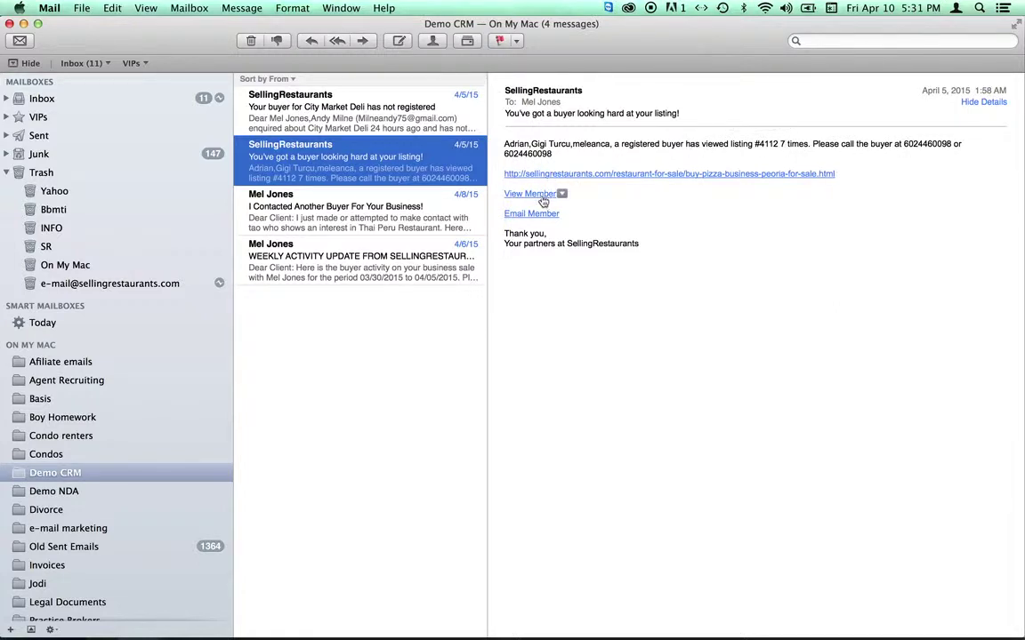
mouse_move(538, 200)
left_click(534, 195)
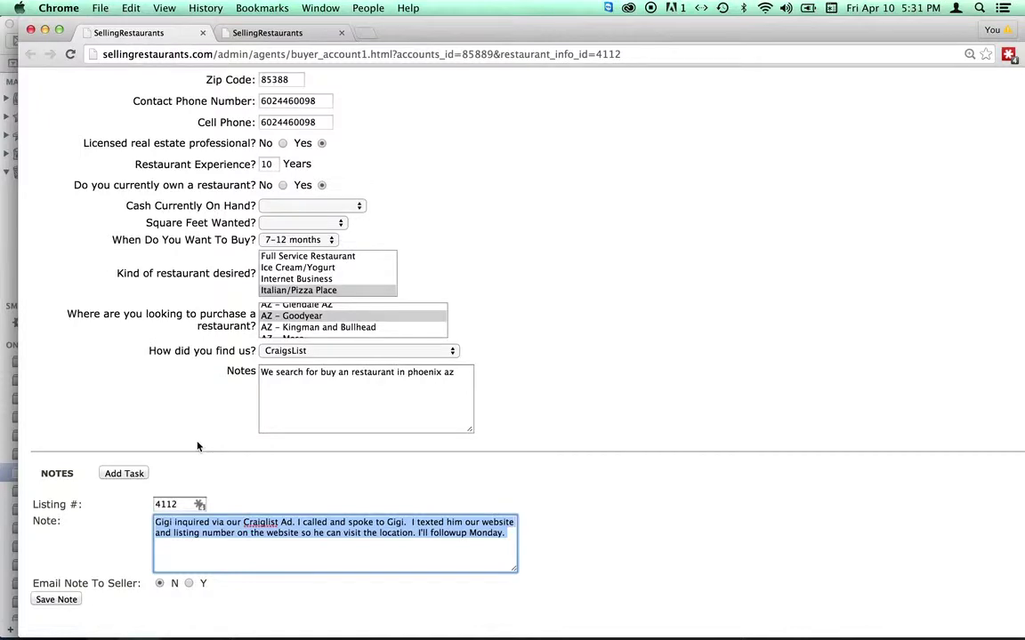
scroll(200, 451, "up", 5)
scroll(198, 441, "down", 5)
Set the note for listing 4112 to be e-mailed to the seller and save it.
left_click(278, 543)
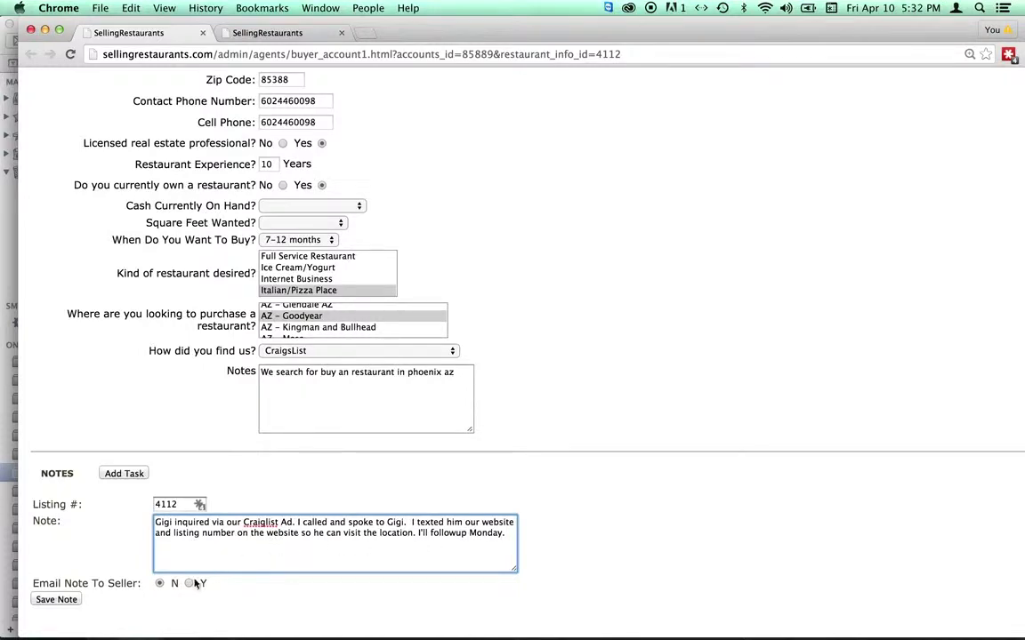
scroll(448, 499, "down", 1)
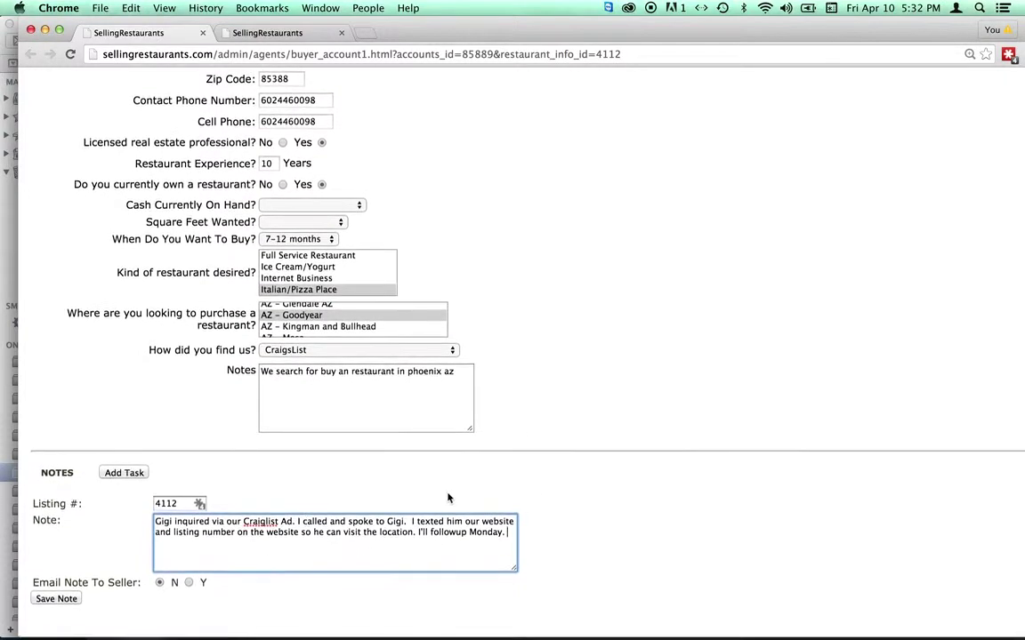
left_click(189, 582)
scroll(132, 600, "down", 1)
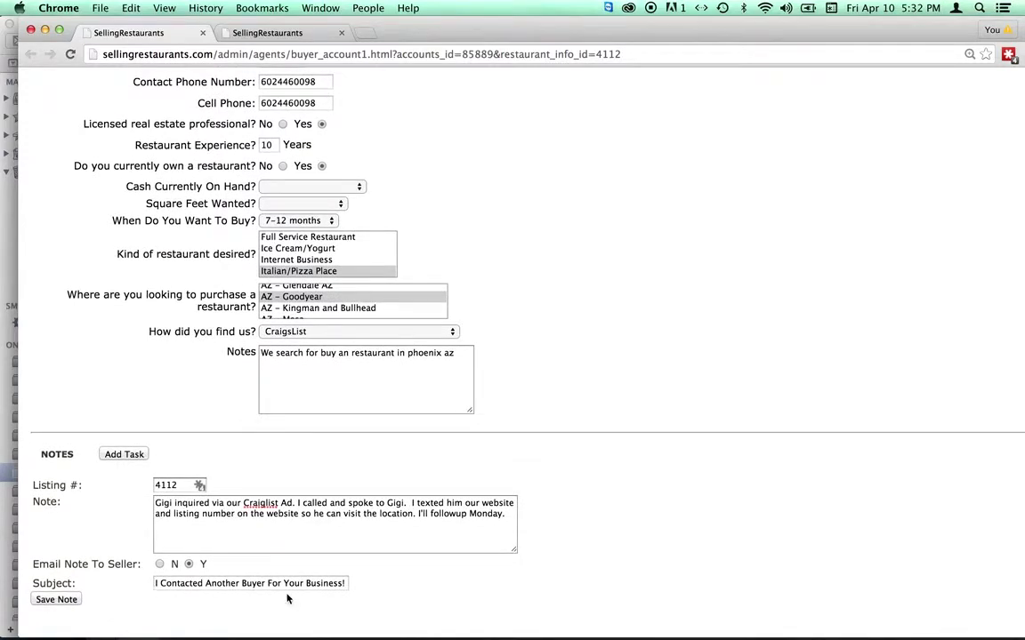
left_click(64, 601)
scroll(136, 417, "down", 10)
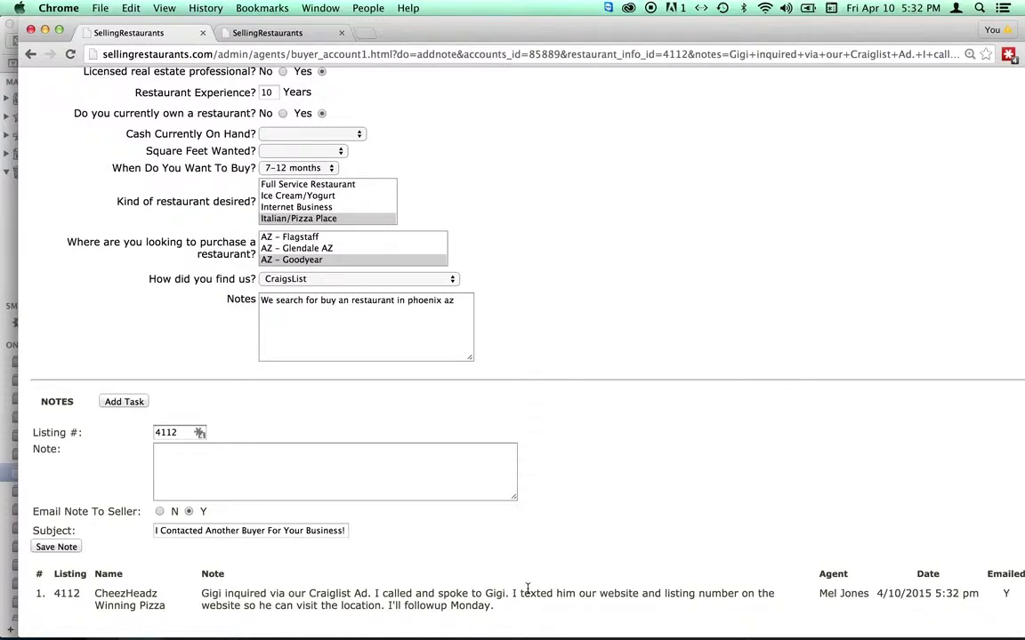
Add a task for this buyer's account with a subject about following up on their interest in Cheezheadz Pizza.
left_click(122, 402)
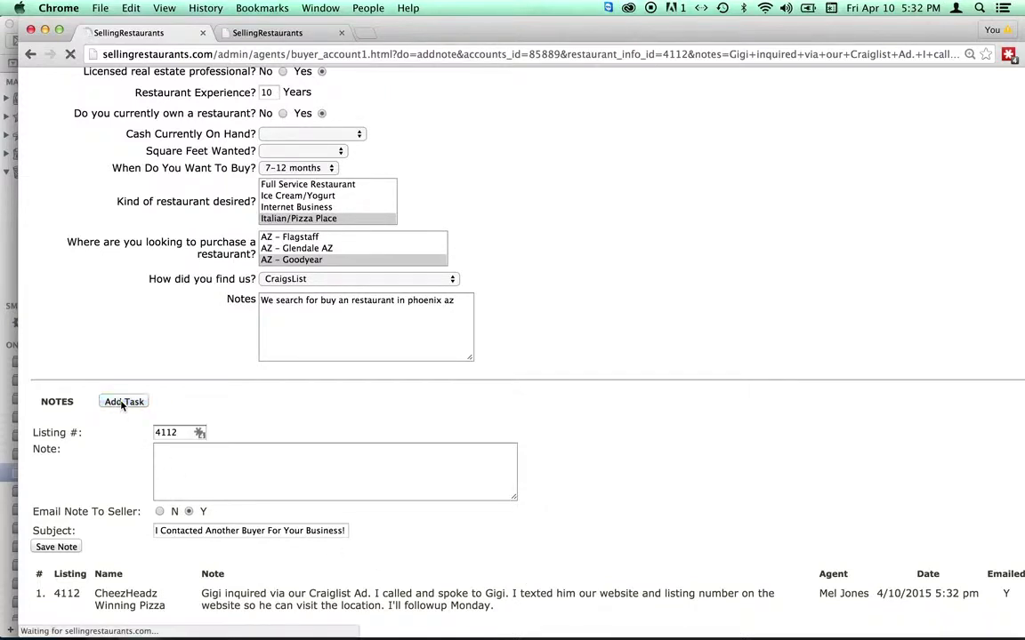
left_click(417, 264)
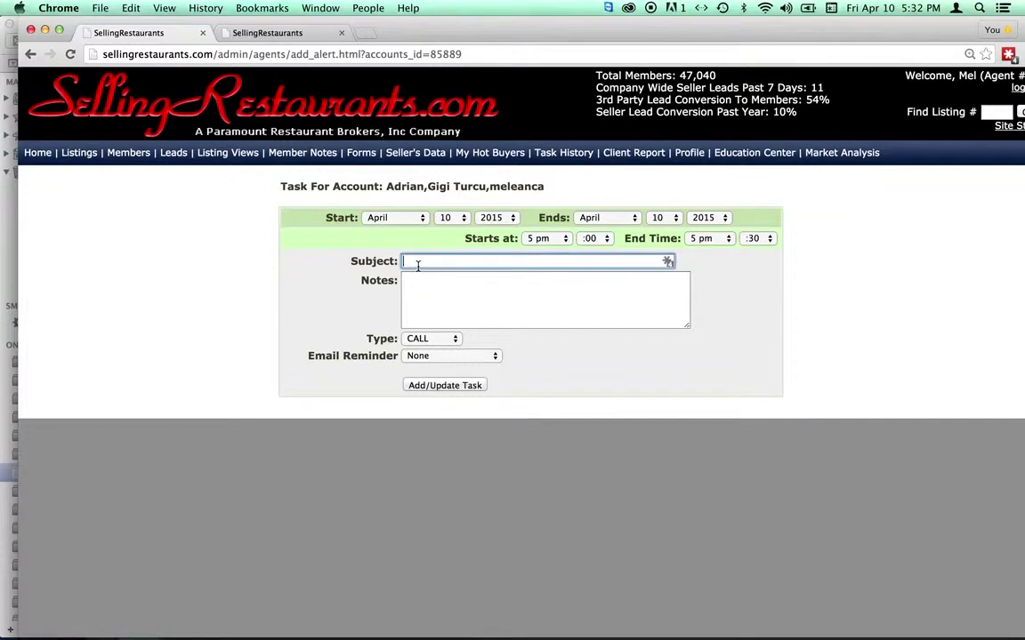
type("Follow on Gigi's interest in Cheezhead")
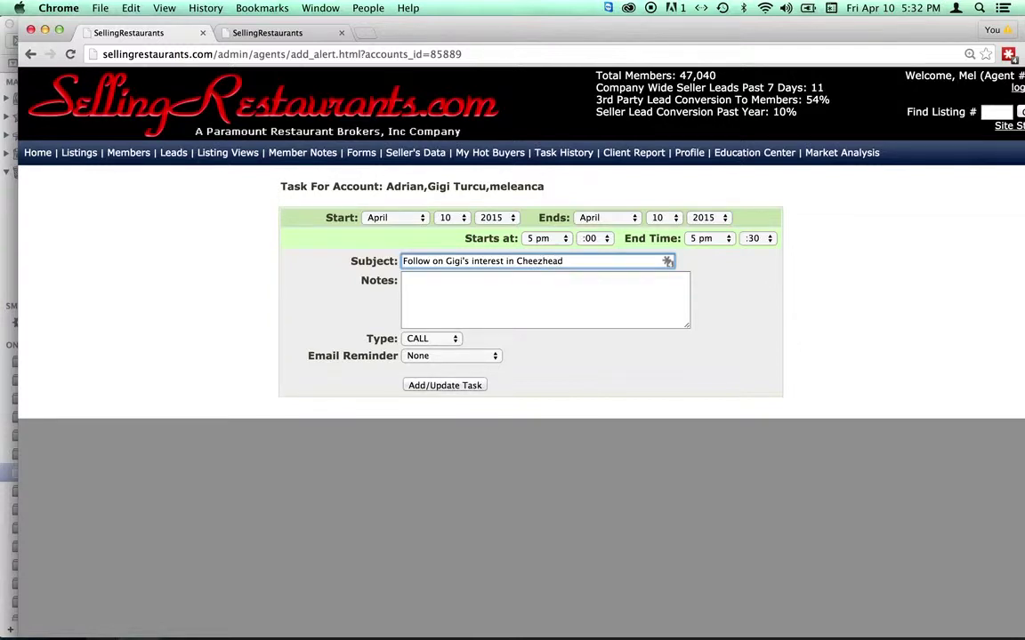
type("z Pizza")
Set the task's e-mail reminder to 5 minutes before and its type to CALL.
left_click(495, 357)
left_click(472, 367)
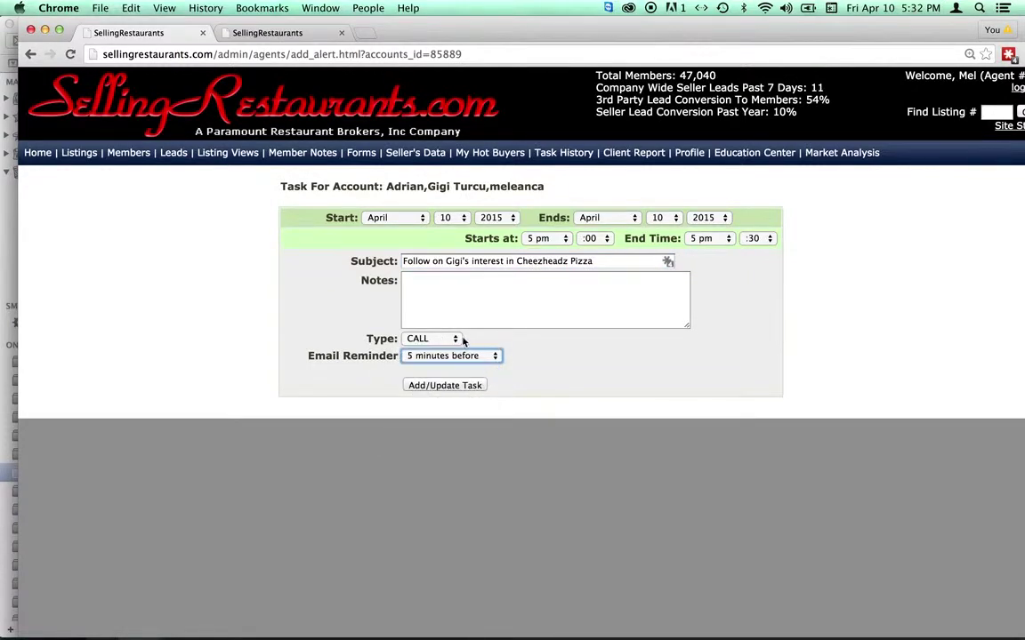
left_click(458, 339)
left_click(493, 345)
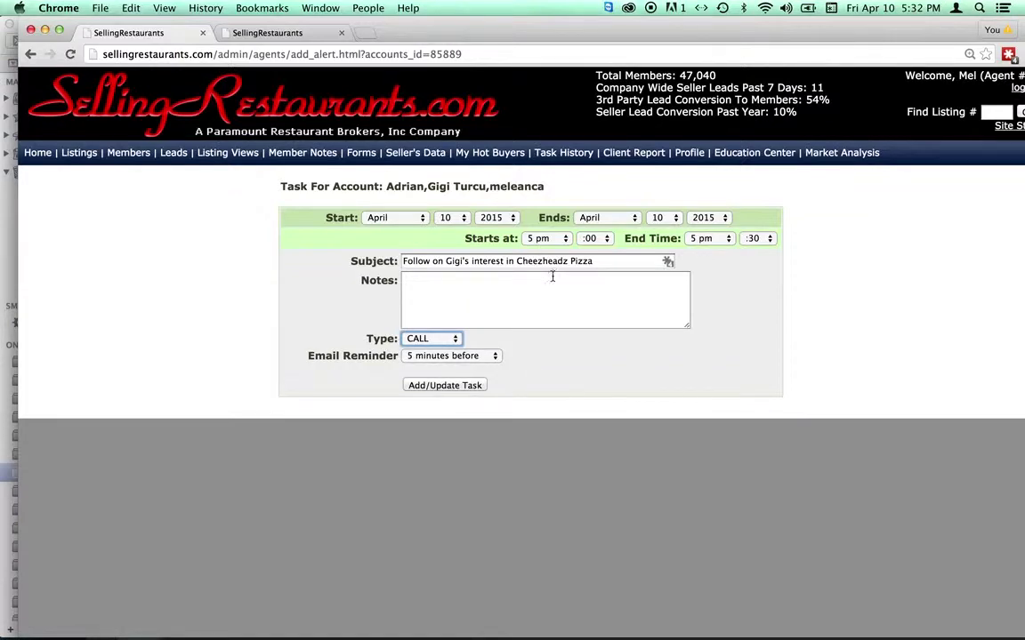
Set the task's end day to April 13 and its start time to 09 am, and save the task.
left_click(675, 218)
left_click(659, 253)
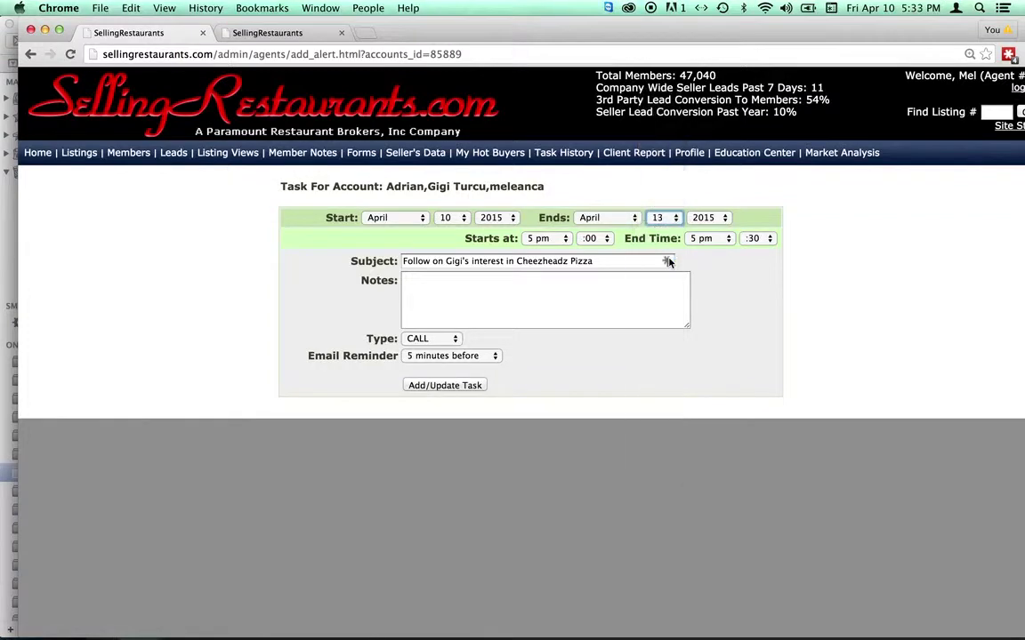
left_click(567, 238)
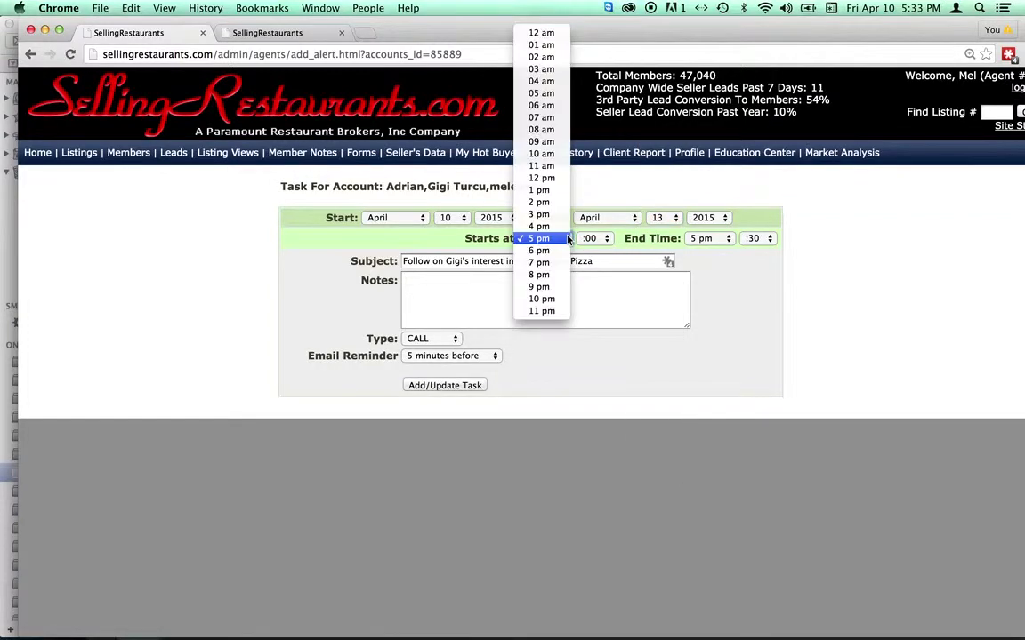
left_click(560, 141)
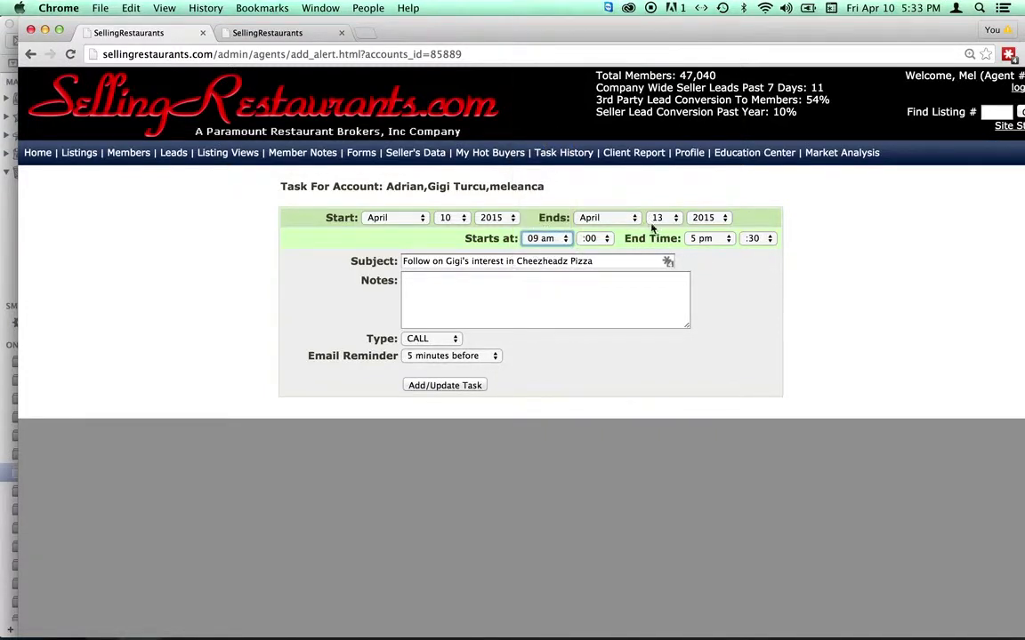
left_click(446, 386)
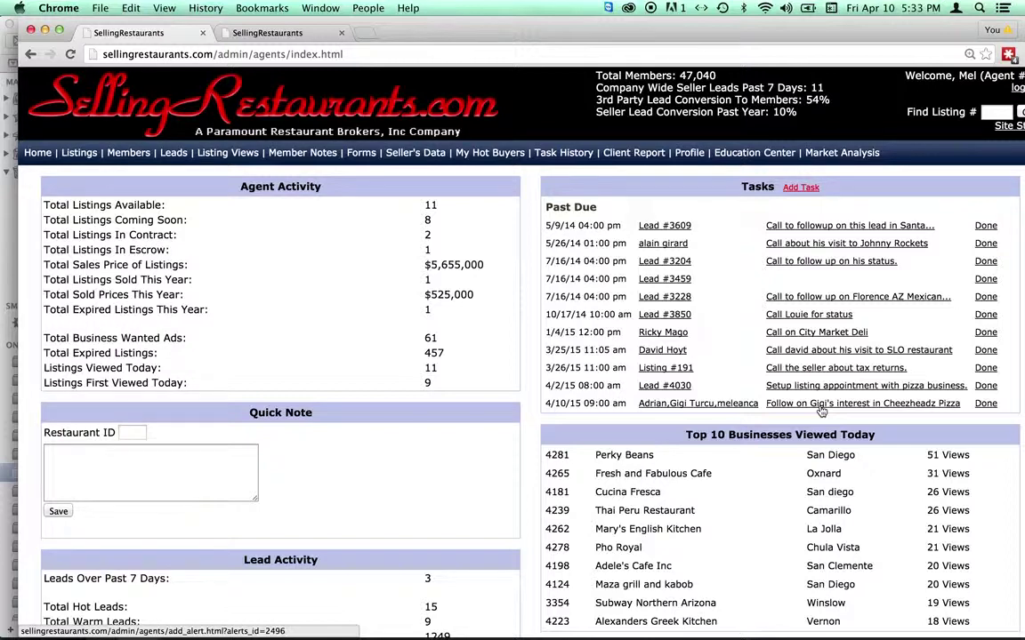
Switch to Mail and read the note and contact history in the message "I Contacted Another Buyer For Your Business!".
mouse_move(213, 634)
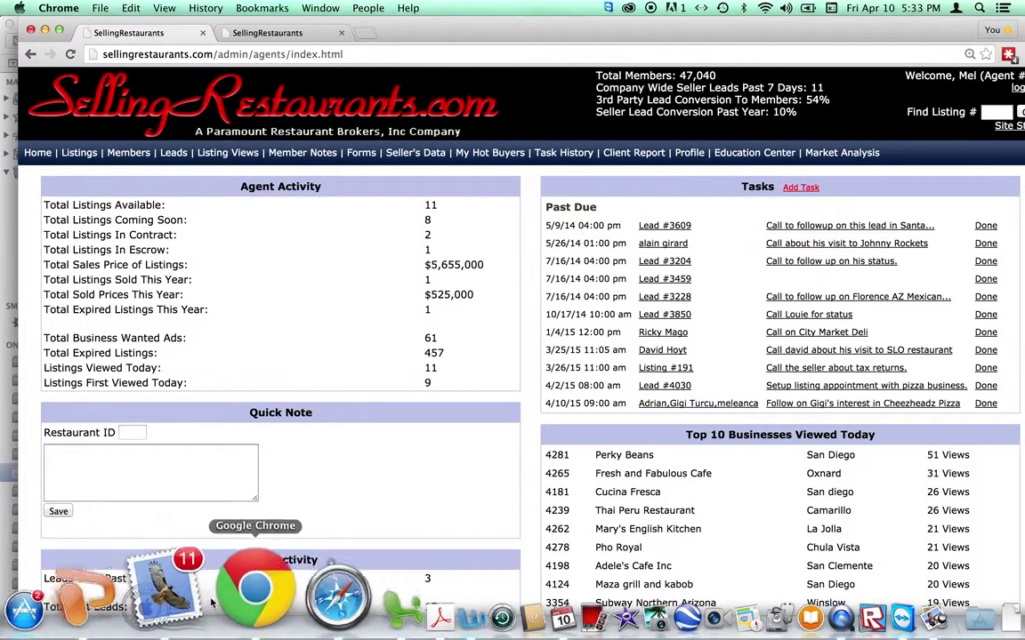
left_click(178, 601)
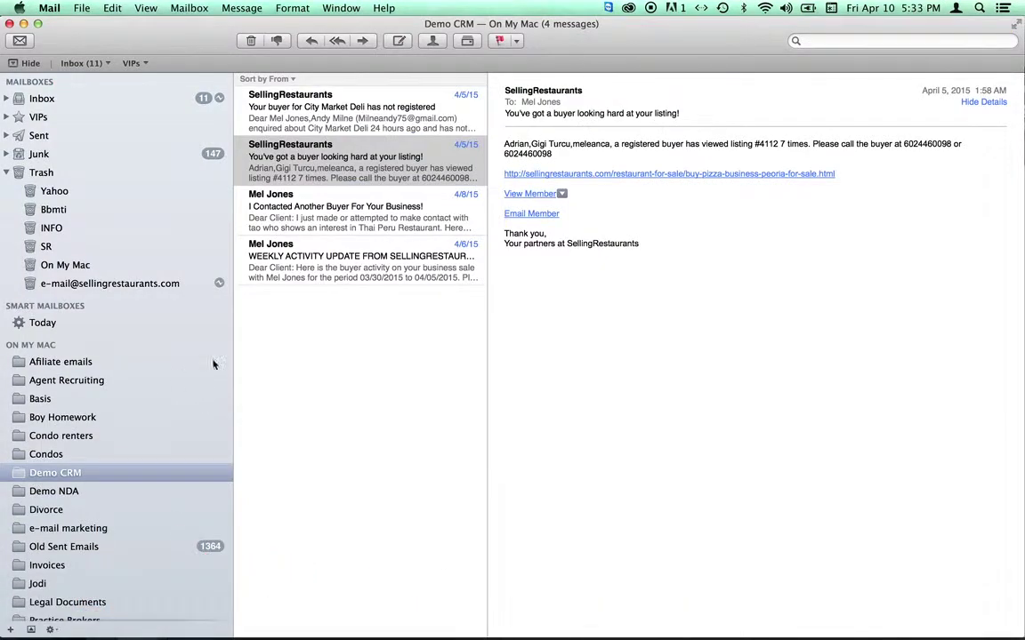
left_click(360, 225)
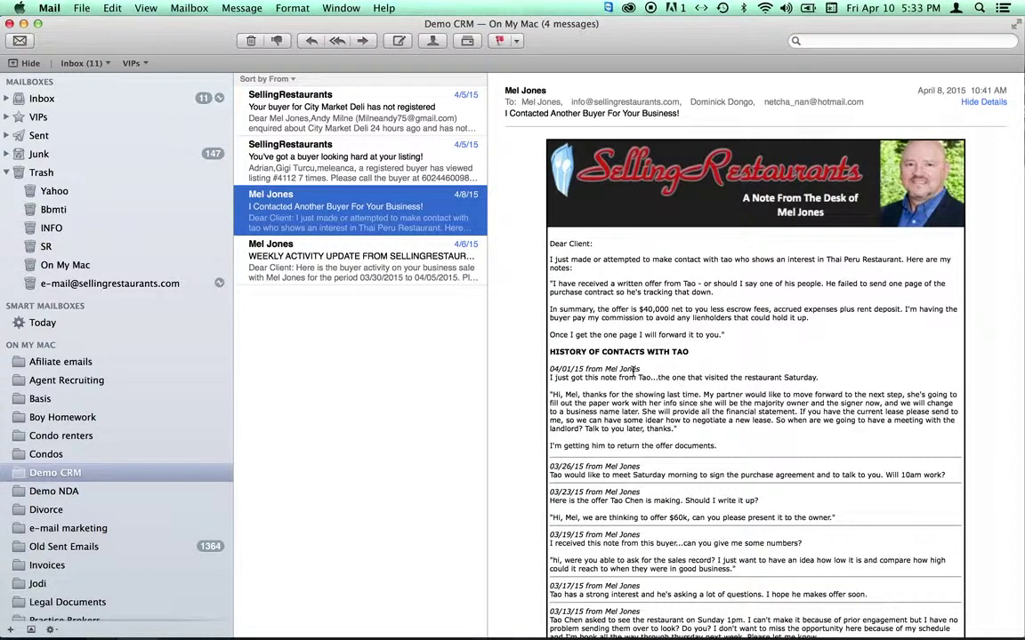
scroll(633, 374, "up", 1)
scroll(709, 355, "down", 1)
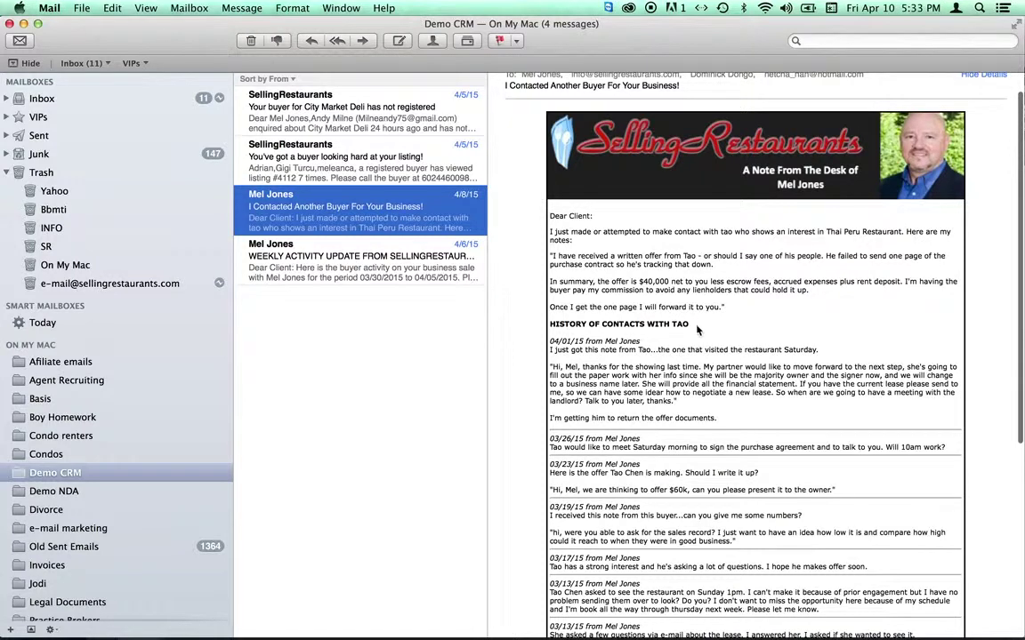
scroll(712, 373, "down", 3)
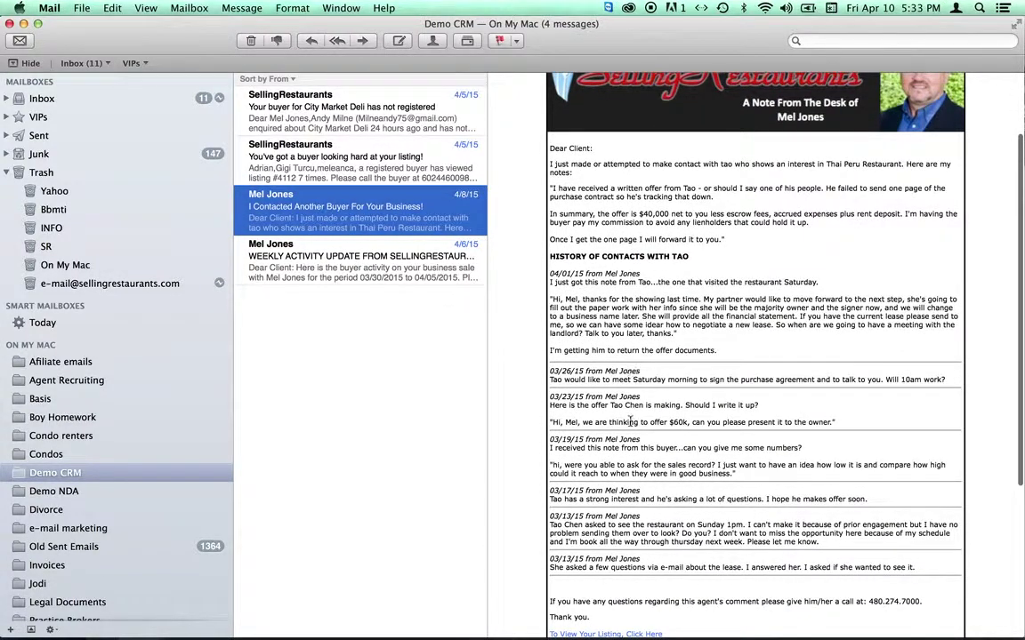
scroll(633, 456, "up", 4)
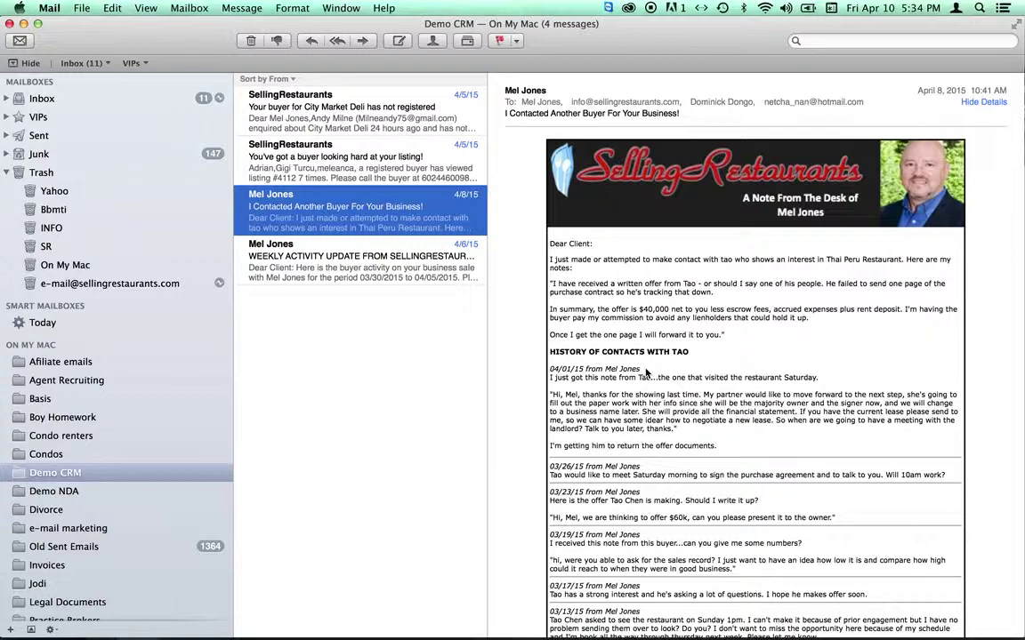
View the weekly activity update message from SellingRestaurants and switch back to the PowerPoint presentation.
left_click(412, 271)
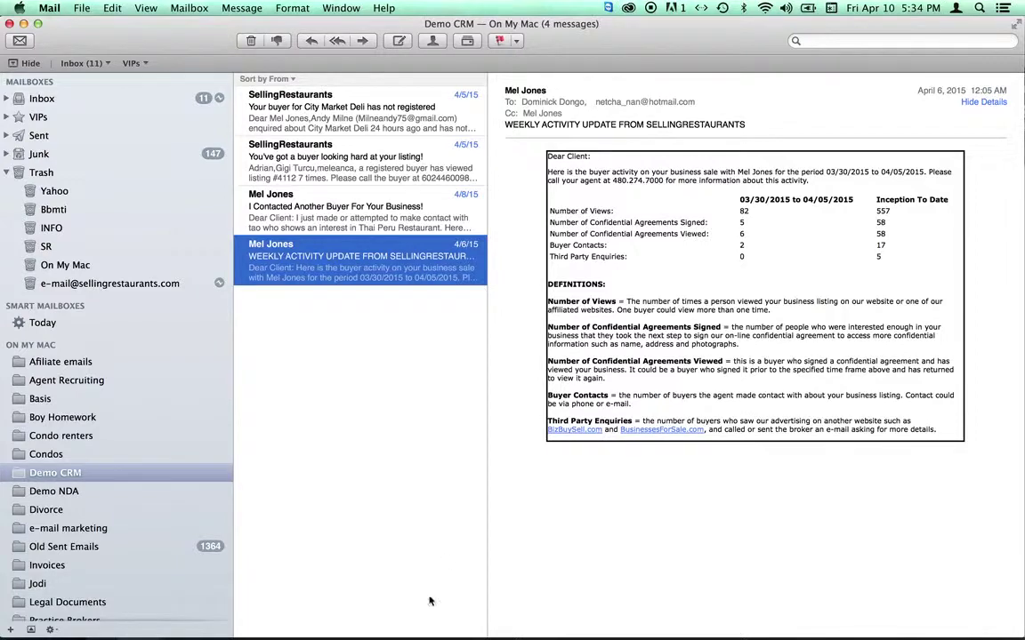
mouse_move(392, 627)
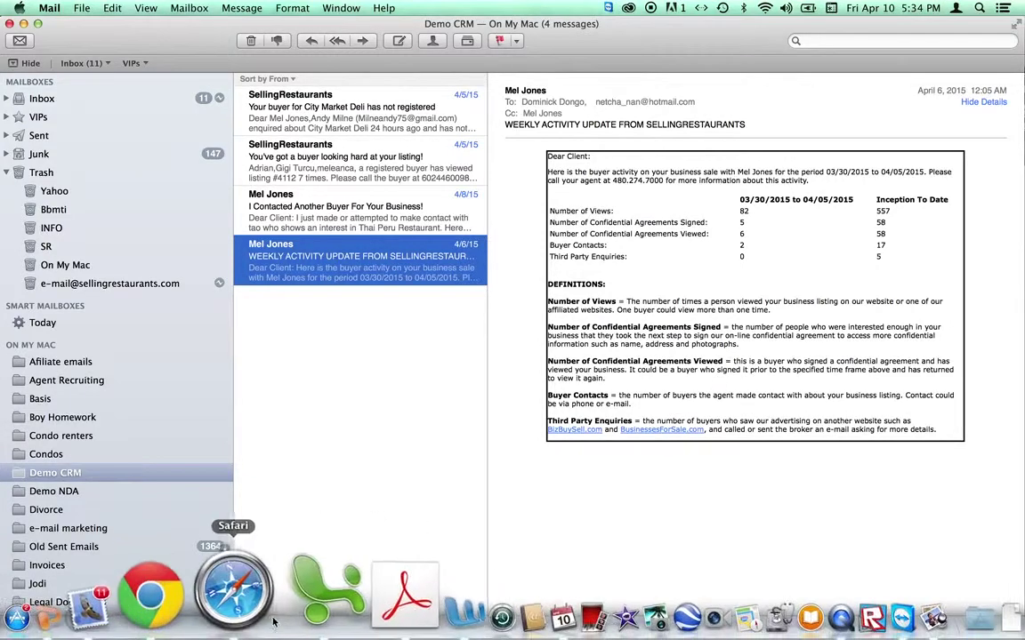
left_click(155, 607)
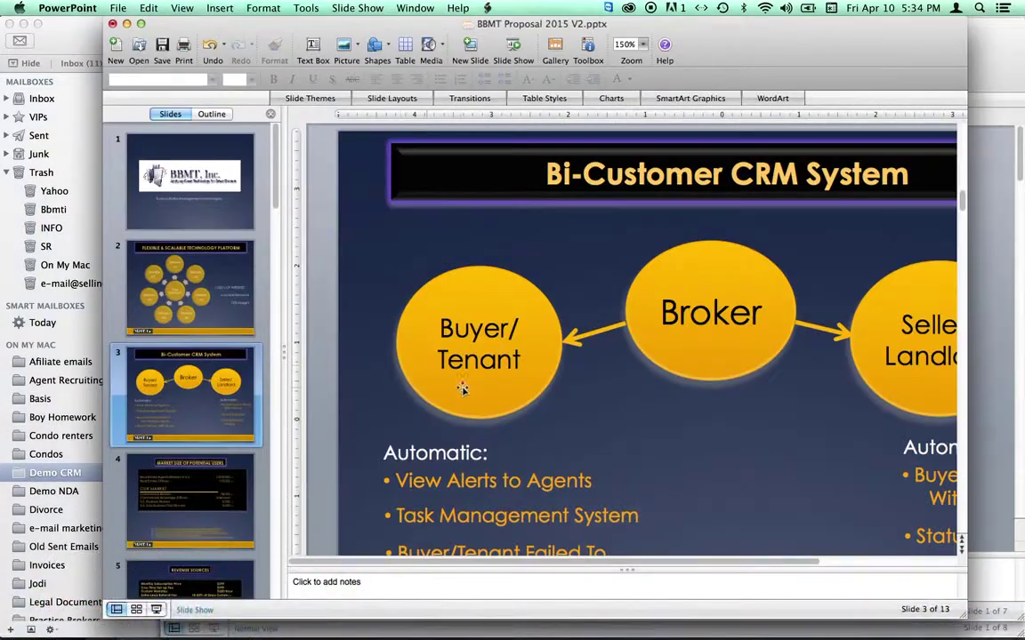